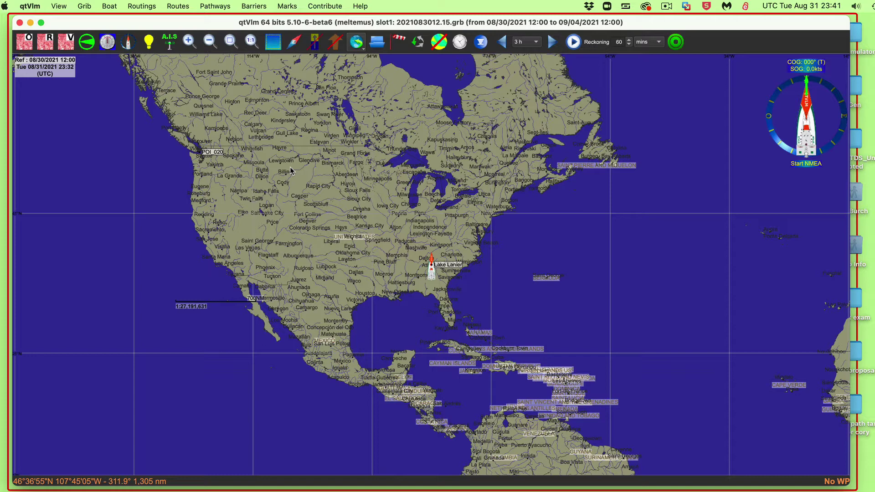
Step: Turn off Country name and set City names to None in the Gshhs and Mbtiles chart settings
{"action": "key", "text": "super+comma"}
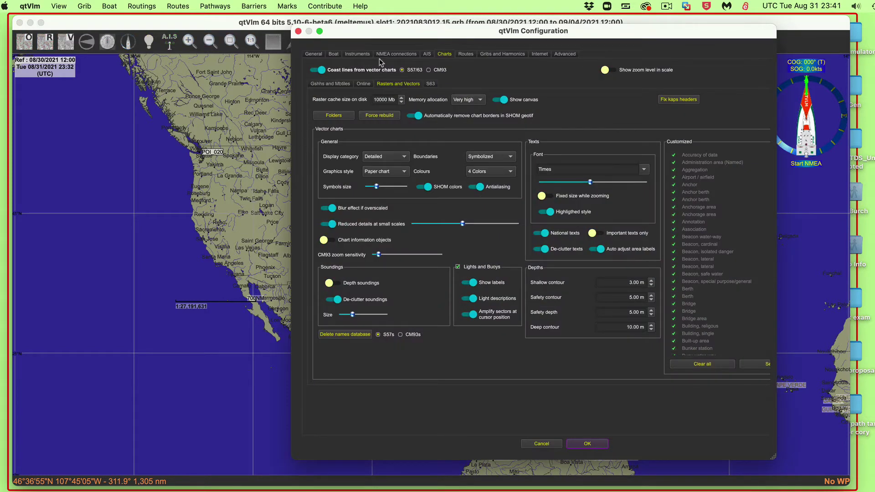
{"action": "left_click_drag", "start_coordinate": [639, 35], "coordinate": [490, 36]}
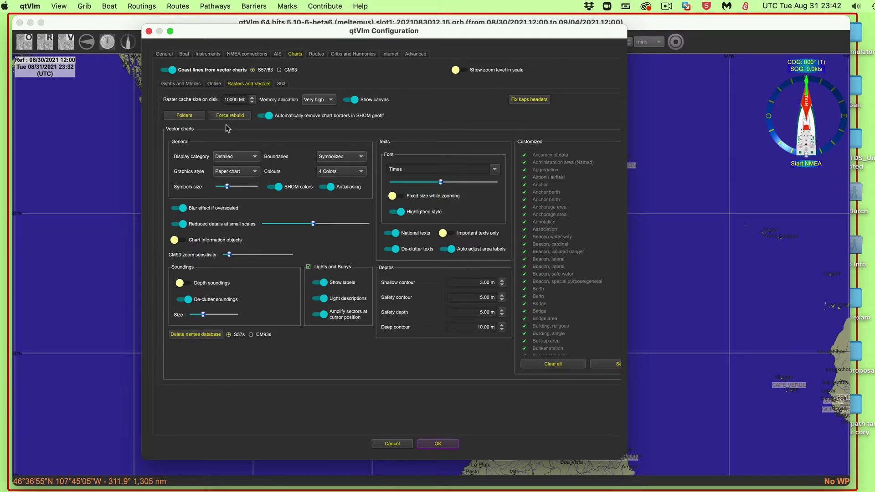
{"action": "left_click", "coordinate": [176, 87]}
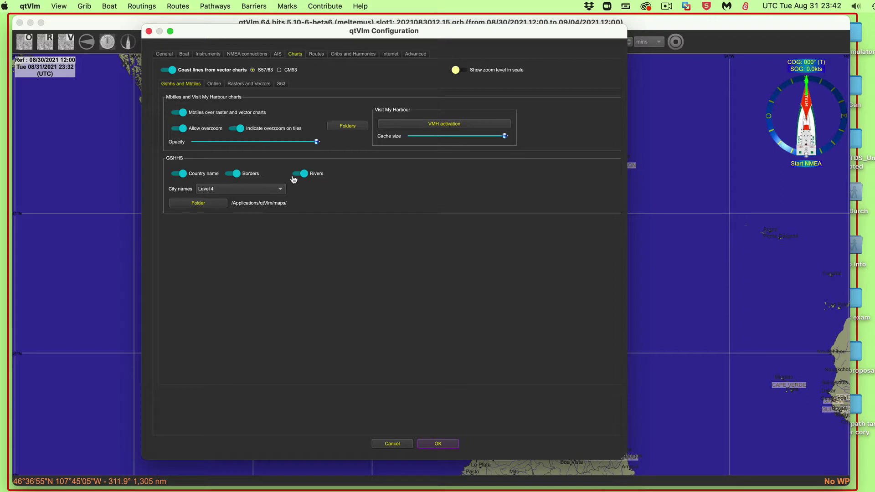
{"action": "left_click", "coordinate": [191, 177]}
{"action": "left_click", "coordinate": [215, 189]}
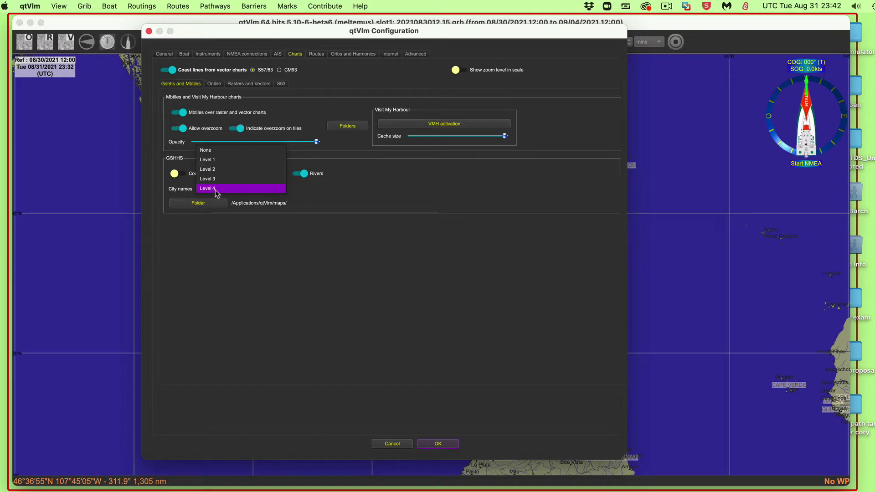
{"action": "left_click", "coordinate": [207, 151]}
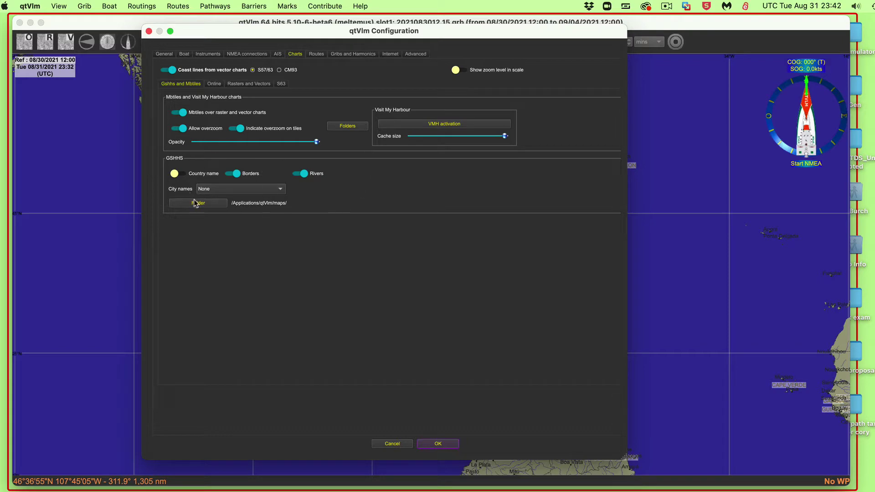
{"action": "left_click", "coordinate": [440, 445]}
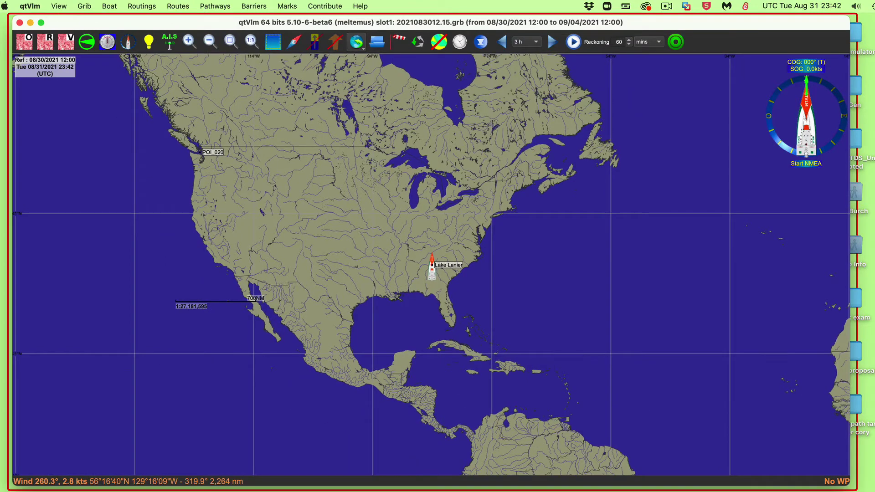
Step: Switch Rivers off in the Gshhs and Mbtiles chart settings and nudge the map view
{"action": "key", "text": "super+comma"}
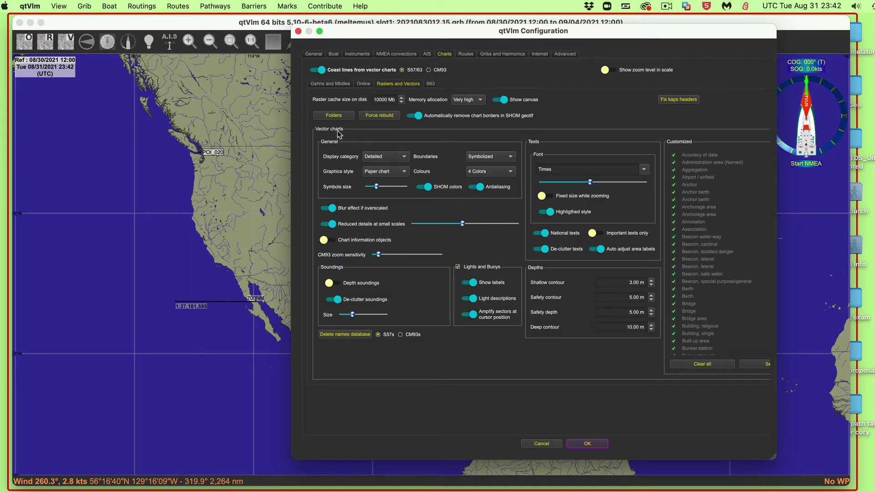
{"action": "left_click", "coordinate": [339, 85]}
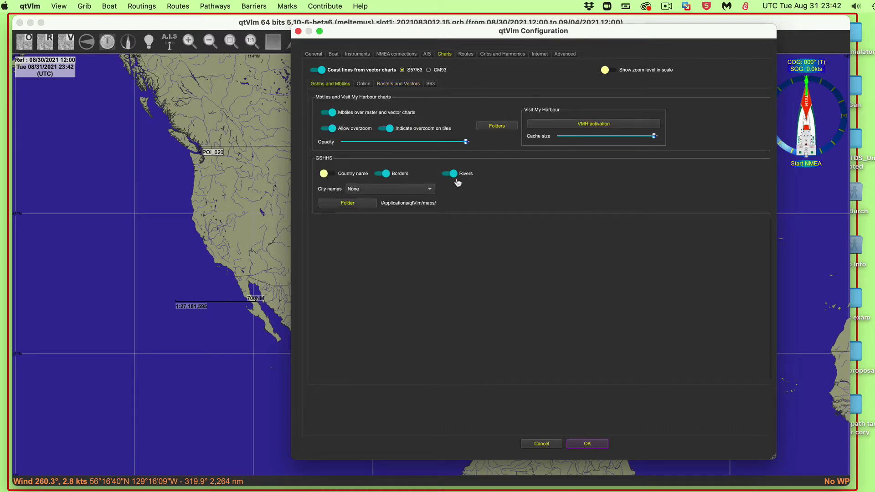
{"action": "left_click", "coordinate": [589, 445]}
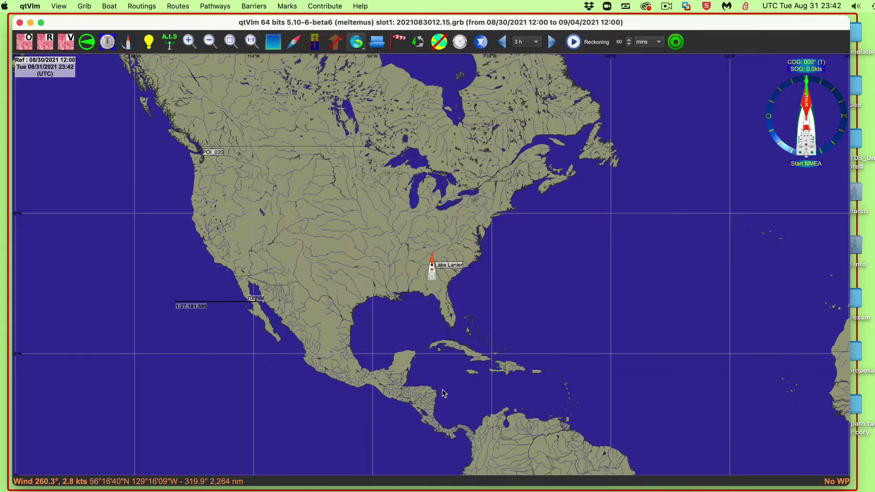
{"action": "left_click_drag", "start_coordinate": [307, 201], "coordinate": [342, 212]}
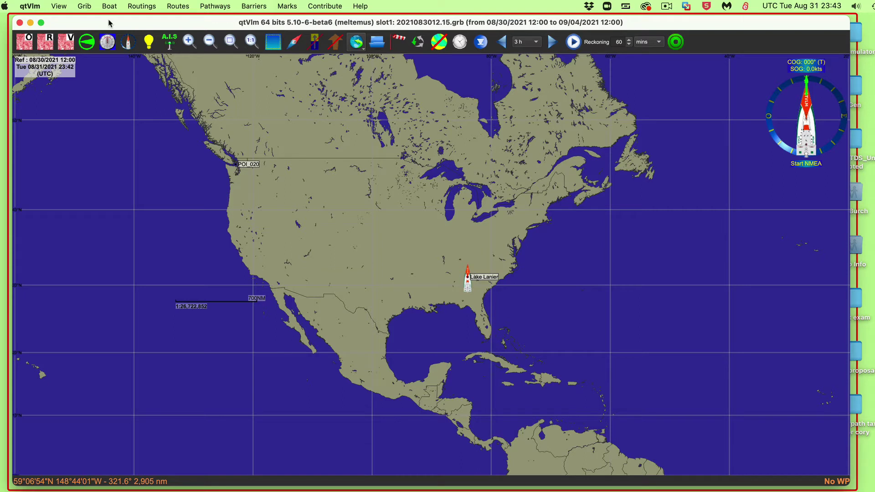
Step: In Preferences > Appearance, keep Arial as the default font and enlarge its size slider
{"action": "left_click", "coordinate": [21, 11]}
{"action": "left_click", "coordinate": [46, 39]}
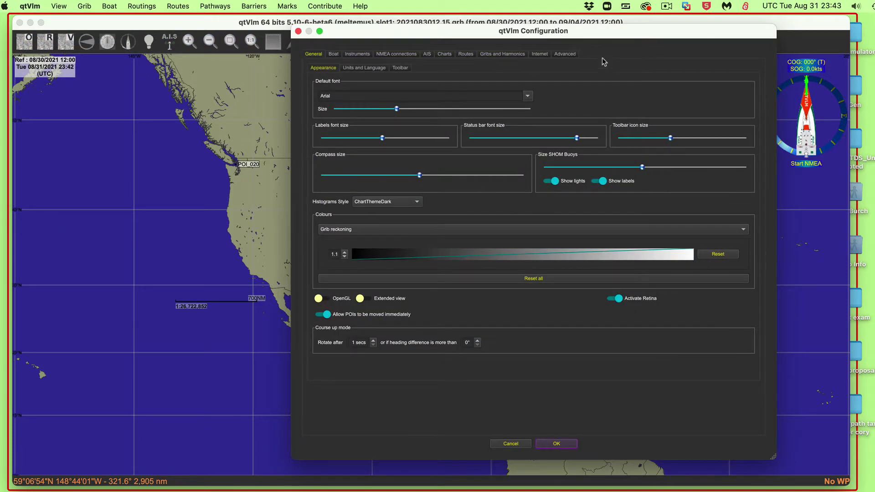
{"action": "left_click_drag", "start_coordinate": [639, 37], "coordinate": [519, 33]}
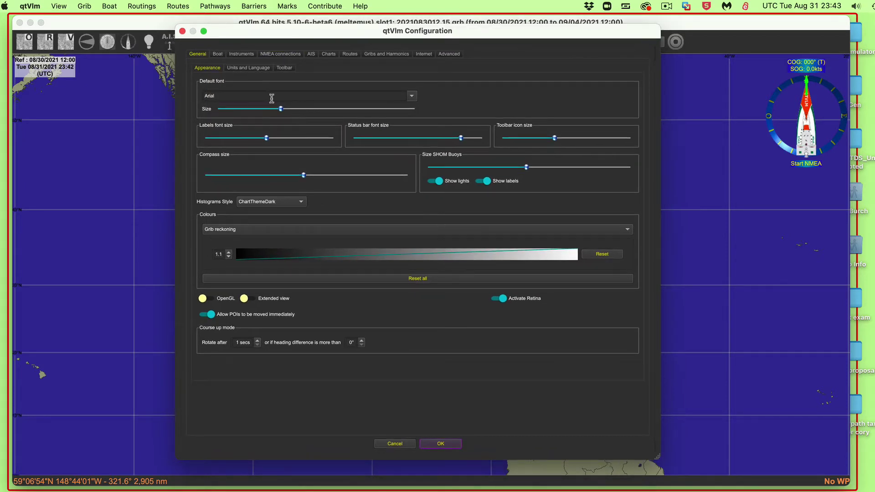
{"action": "left_click_drag", "start_coordinate": [222, 99], "coordinate": [190, 97]}
{"action": "left_click", "coordinate": [228, 93]}
{"action": "left_click", "coordinate": [412, 96]}
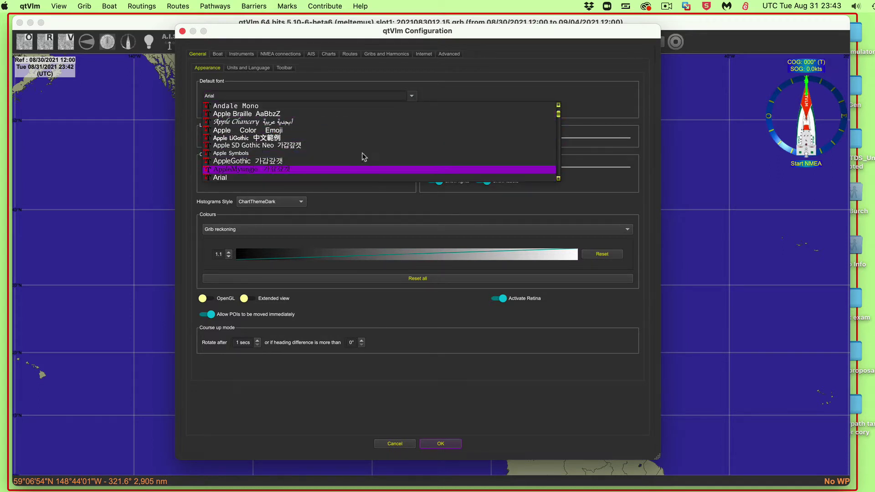
{"action": "left_click", "coordinate": [528, 72]}
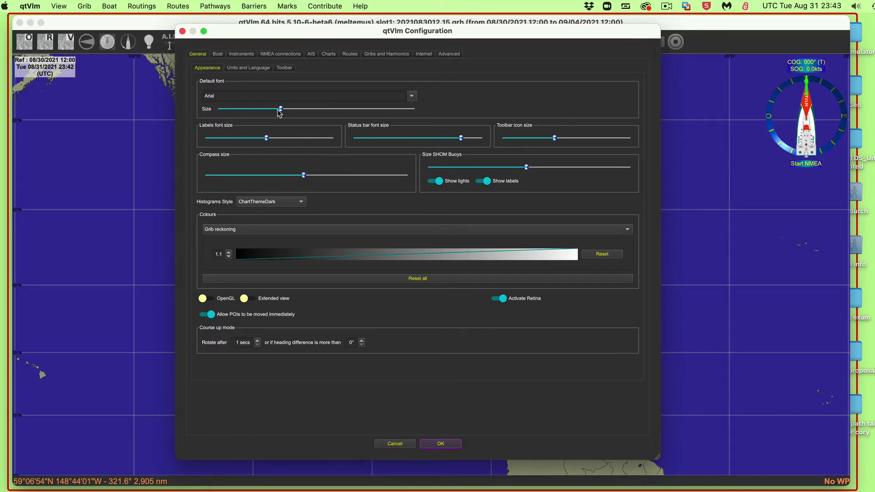
{"action": "left_click_drag", "start_coordinate": [280, 108], "coordinate": [297, 110]}
{"action": "left_click_drag", "start_coordinate": [511, 32], "coordinate": [460, 79]}
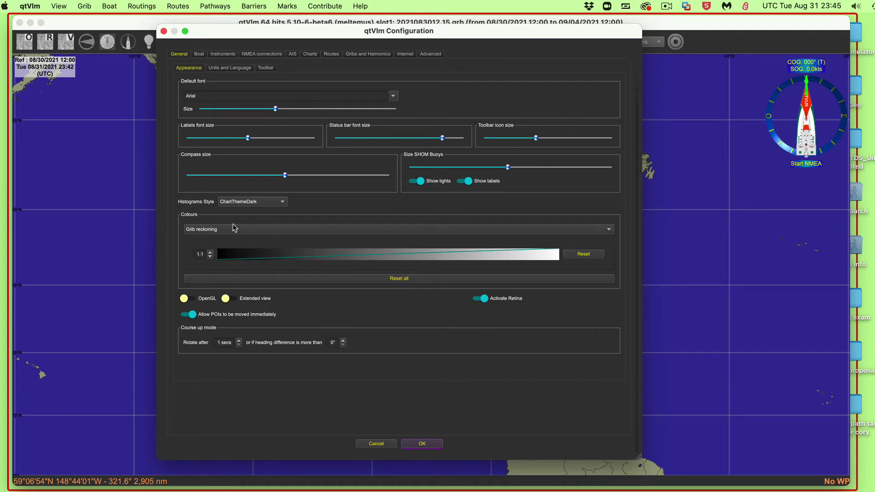
Step: Set the Track colour to red in the Colours settings
{"action": "left_click", "coordinate": [267, 233]}
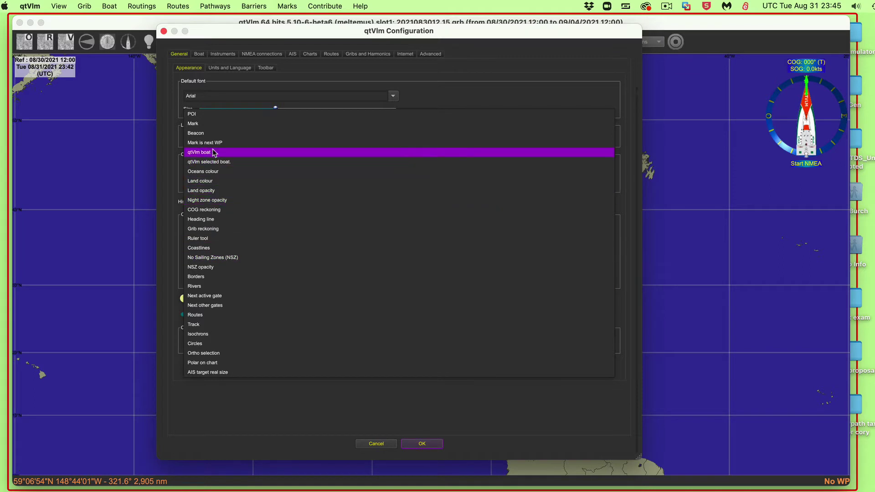
{"action": "left_click", "coordinate": [204, 324]}
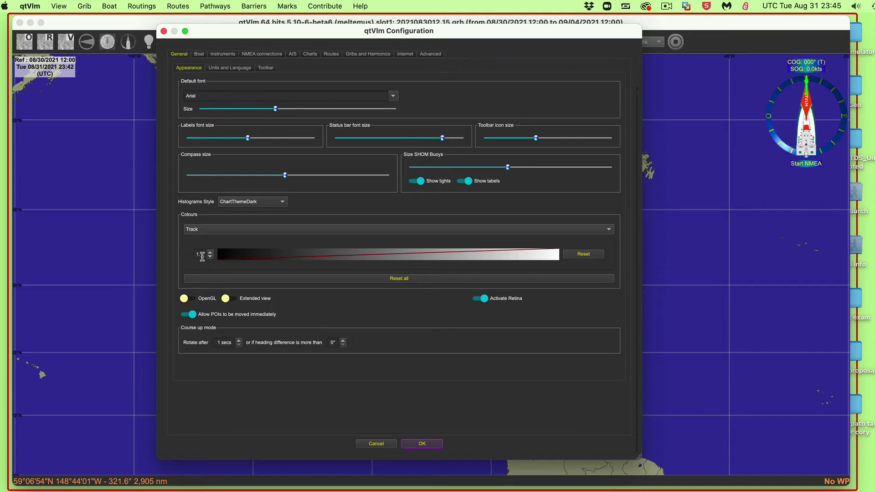
{"action": "left_click", "coordinate": [291, 263]}
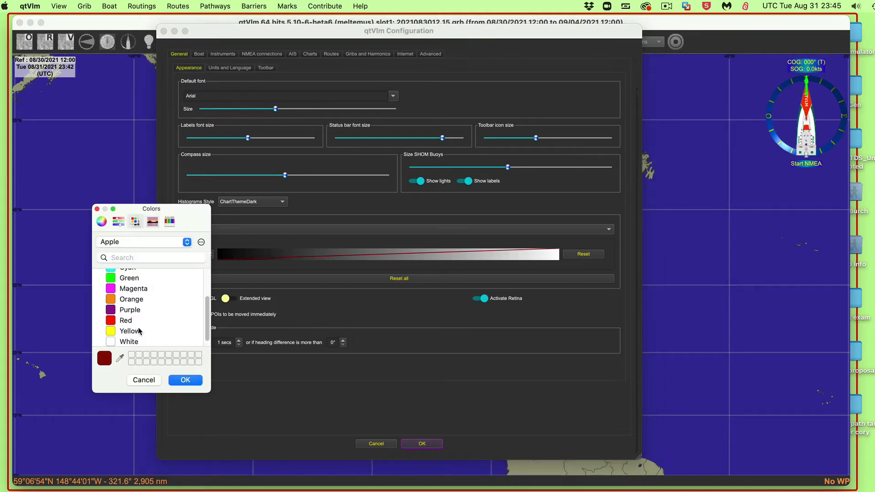
{"action": "left_click", "coordinate": [110, 321]}
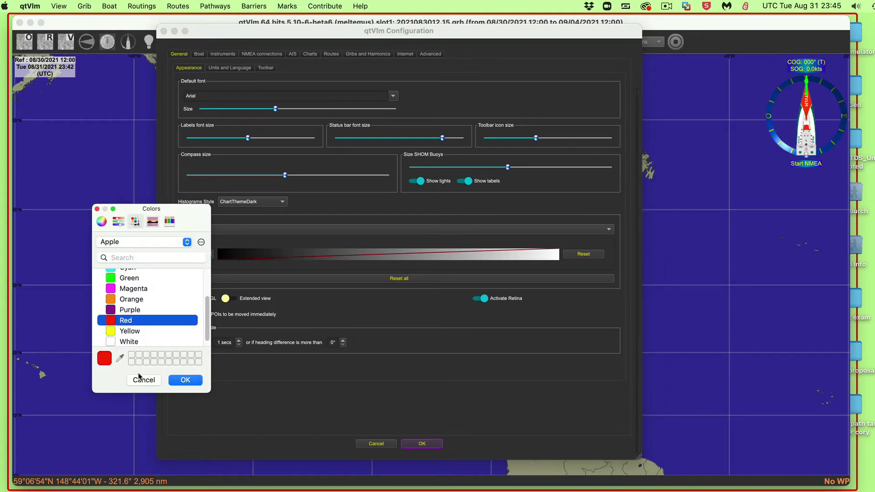
{"action": "left_click", "coordinate": [185, 381]}
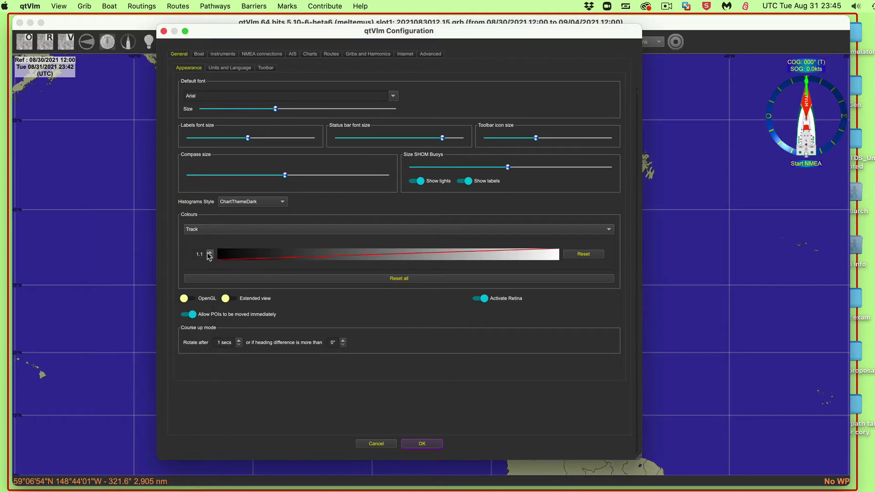
Step: Raise the track gradient value, reconfirm red, and switch the Colours entry to Rivers
{"action": "left_click", "coordinate": [210, 252]}
{"action": "left_click", "coordinate": [210, 252]}
{"action": "left_click", "coordinate": [210, 257]}
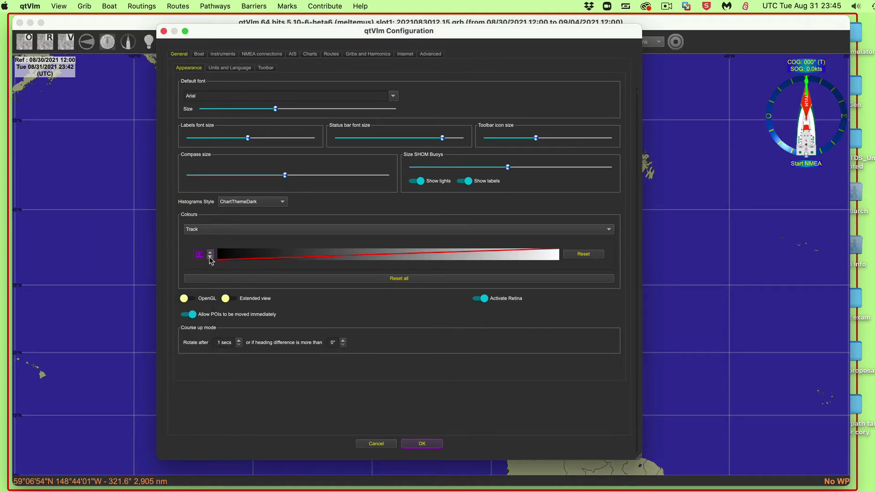
{"action": "left_click", "coordinate": [245, 257]}
{"action": "left_click", "coordinate": [186, 381]}
{"action": "left_click", "coordinate": [204, 232]}
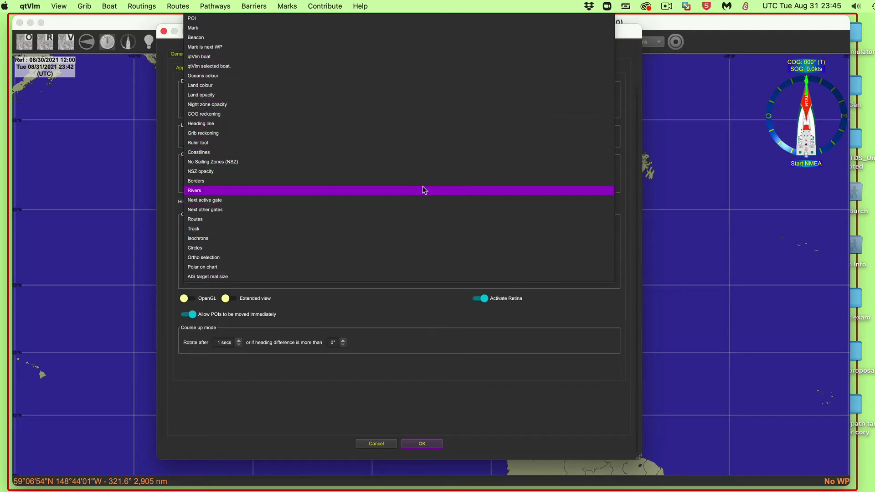
{"action": "left_click", "coordinate": [422, 190]}
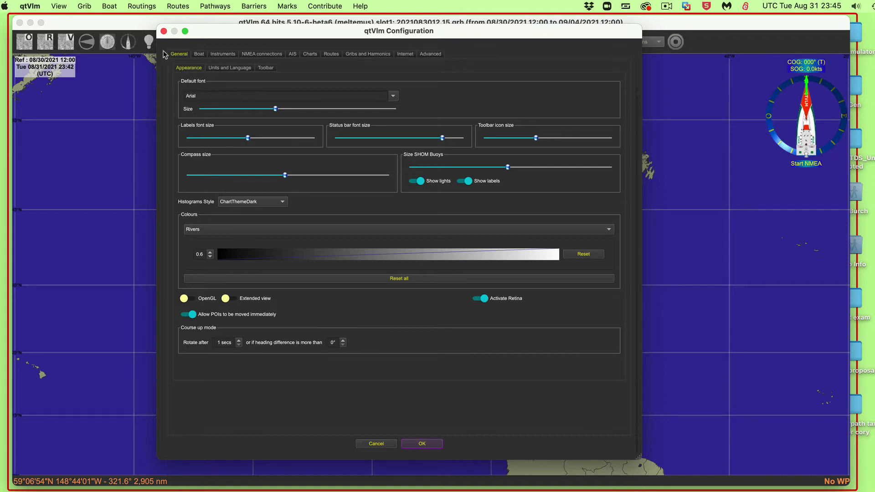
Step: Enable OpenGL and Extended view, apply, and acknowledge the restart-required notice
{"action": "left_click", "coordinate": [208, 302]}
{"action": "left_click", "coordinate": [265, 302]}
{"action": "left_click", "coordinate": [185, 318]}
{"action": "left_click", "coordinate": [194, 318]}
{"action": "left_click", "coordinate": [420, 445]}
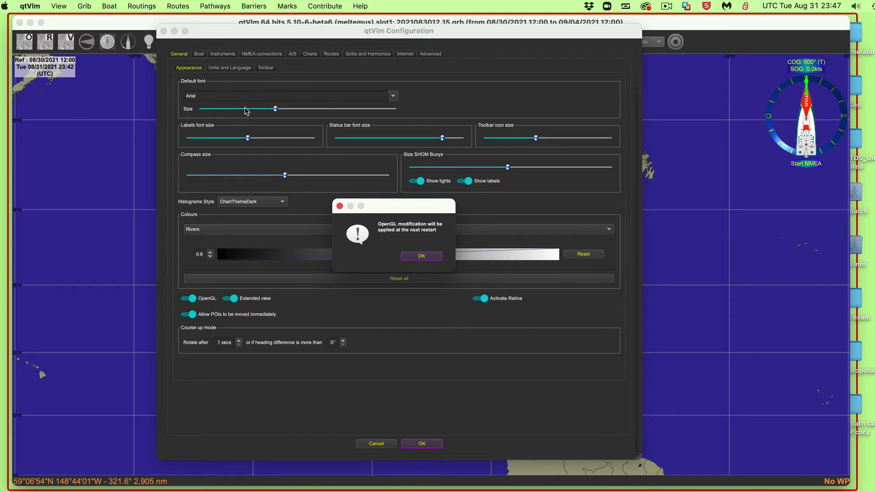
{"action": "left_click", "coordinate": [416, 255]}
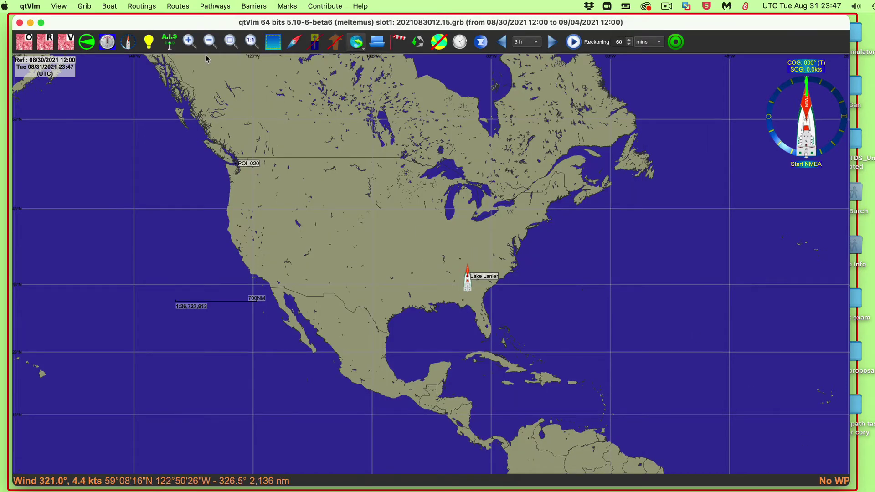
Step: Quit and relaunch qtVlm, then reopen Configuration, browse Gribs and Internet, and return to Charts
{"action": "left_click", "coordinate": [28, 6]}
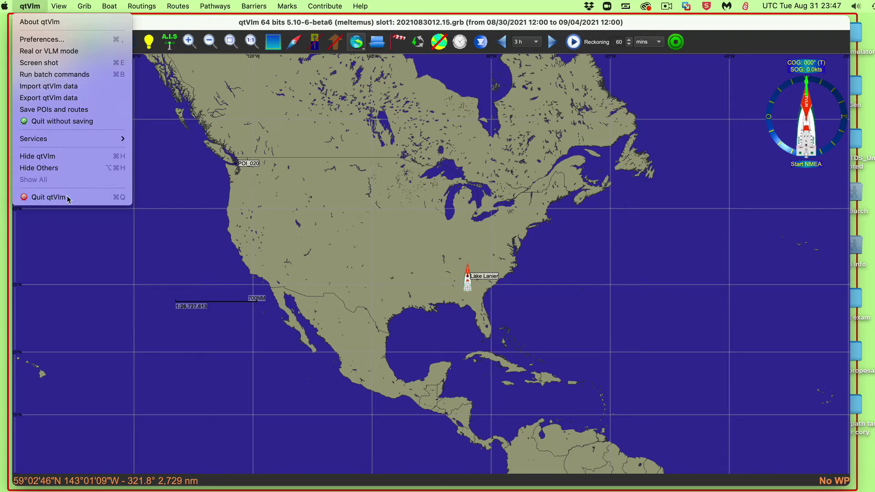
{"action": "left_click", "coordinate": [68, 197]}
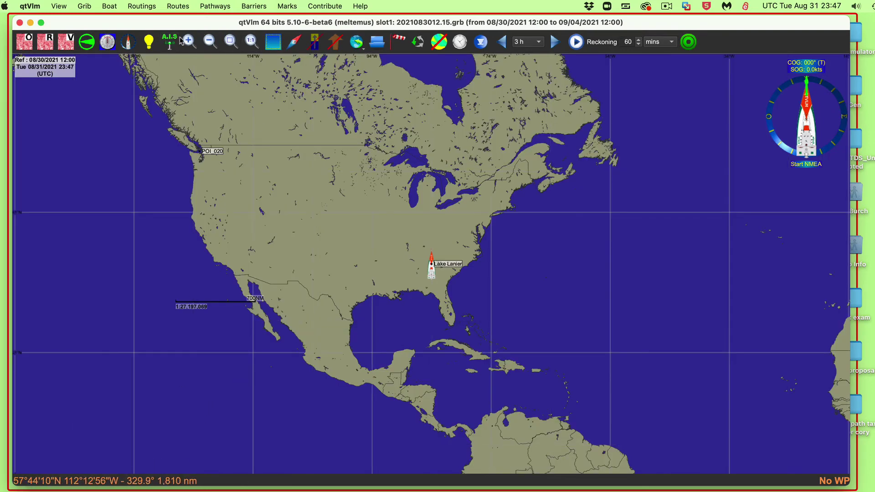
{"action": "key", "text": "super+comma"}
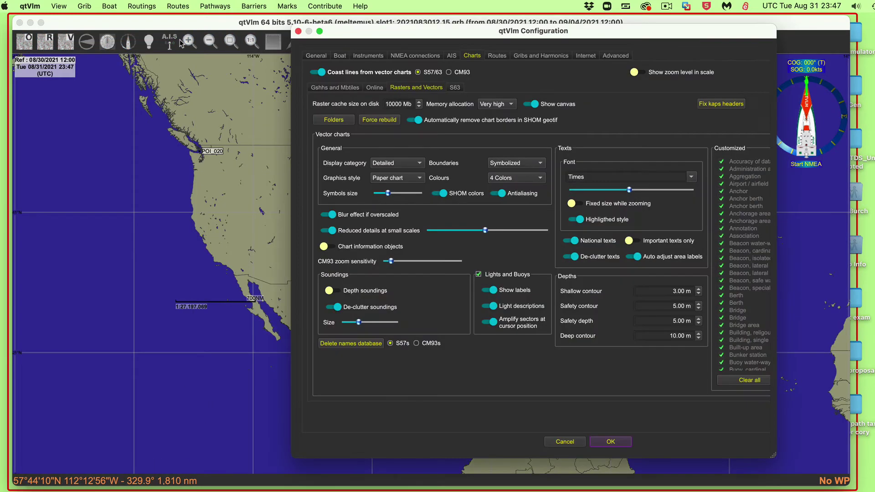
{"action": "left_click_drag", "start_coordinate": [473, 31], "coordinate": [296, 11]}
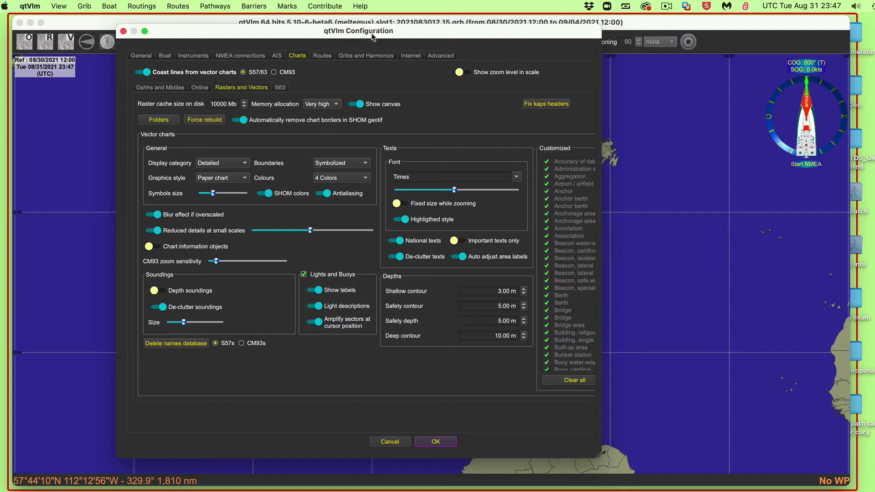
{"action": "left_click", "coordinate": [346, 57]}
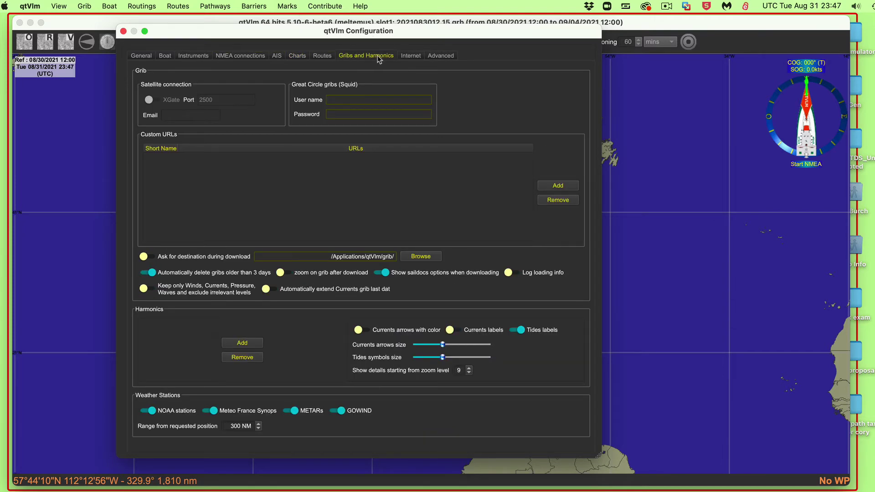
{"action": "left_click", "coordinate": [411, 56]}
{"action": "left_click", "coordinate": [289, 57]}
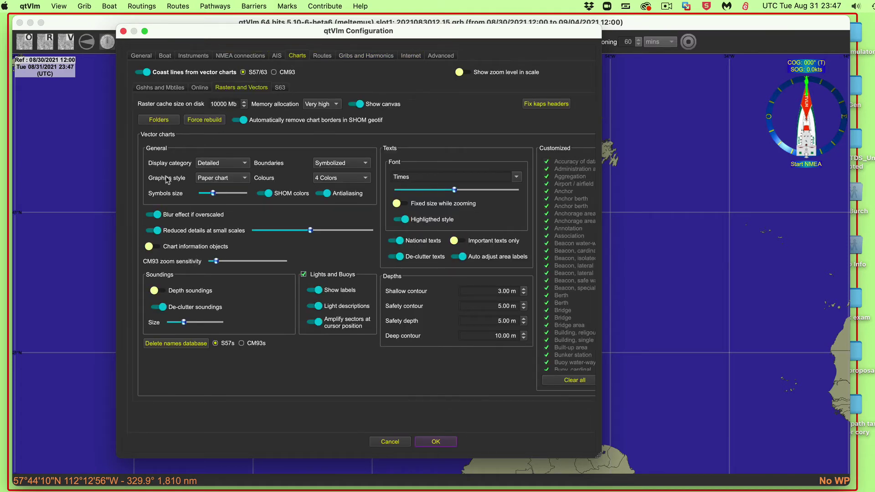
{"action": "left_click_drag", "start_coordinate": [220, 31], "coordinate": [208, 32]}
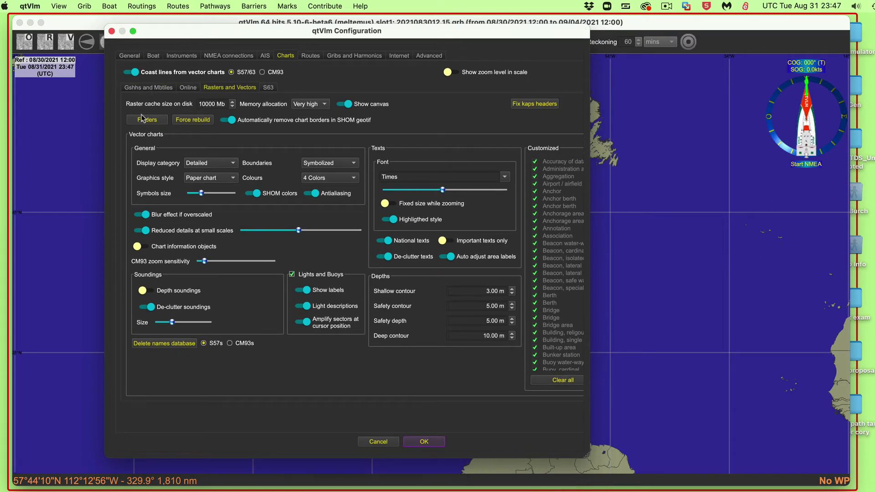
Step: Under Units and Language, set both the CSV decimal separator and CSV Separator to ','
{"action": "left_click", "coordinate": [128, 56]}
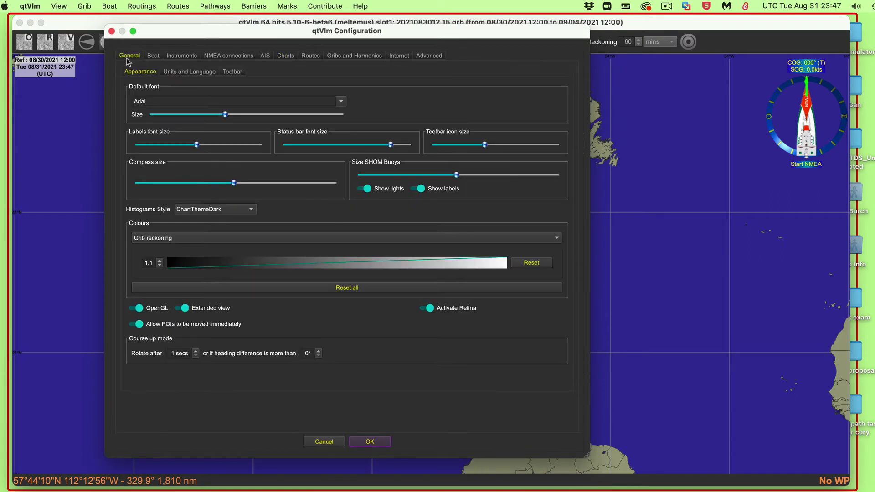
{"action": "left_click", "coordinate": [191, 73]}
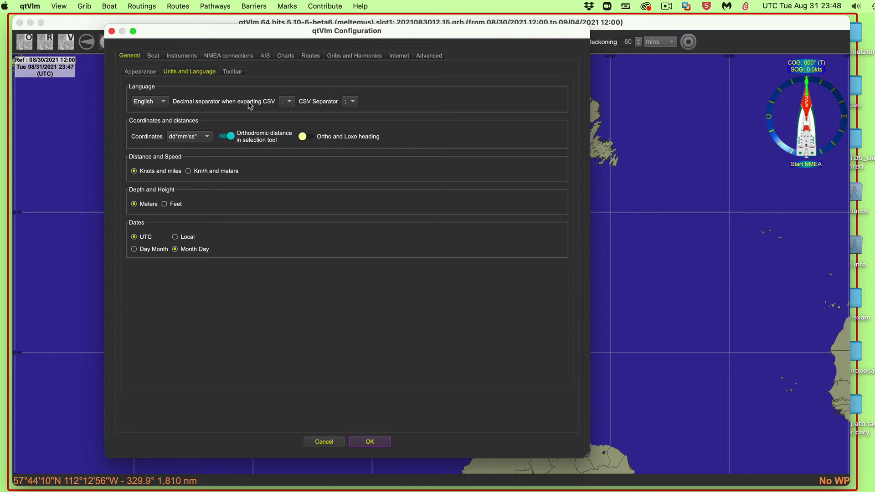
{"action": "left_click", "coordinate": [290, 105]}
{"action": "left_click", "coordinate": [287, 113]}
{"action": "left_click", "coordinate": [353, 104]}
{"action": "left_click", "coordinate": [353, 114]}
Step: Set coordinates to dd°mm.mm' and turn off orthodromic distance in the selection tool
{"action": "left_click", "coordinate": [196, 140]}
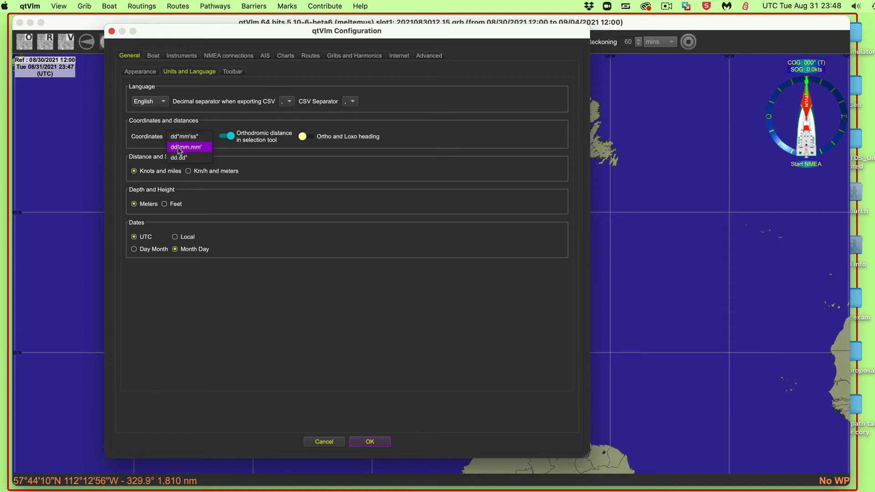
{"action": "left_click", "coordinate": [194, 152]}
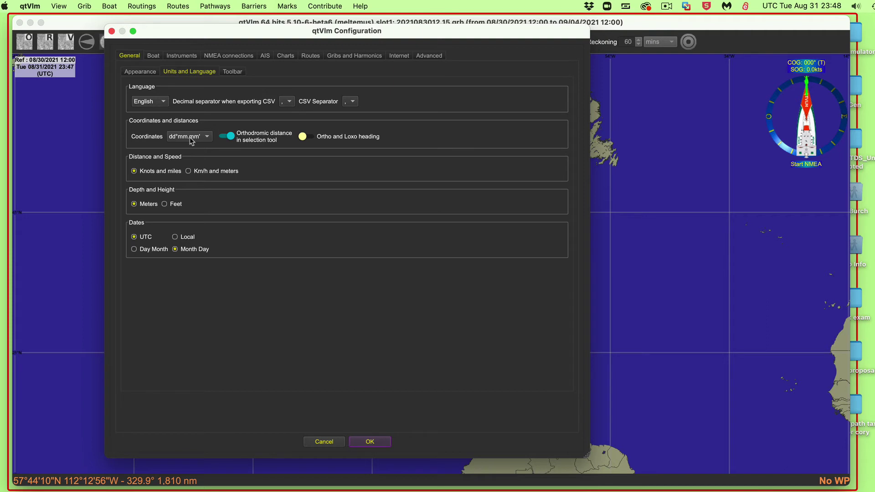
{"action": "left_click", "coordinate": [194, 138]}
{"action": "left_click", "coordinate": [186, 151]}
{"action": "left_click", "coordinate": [190, 138]}
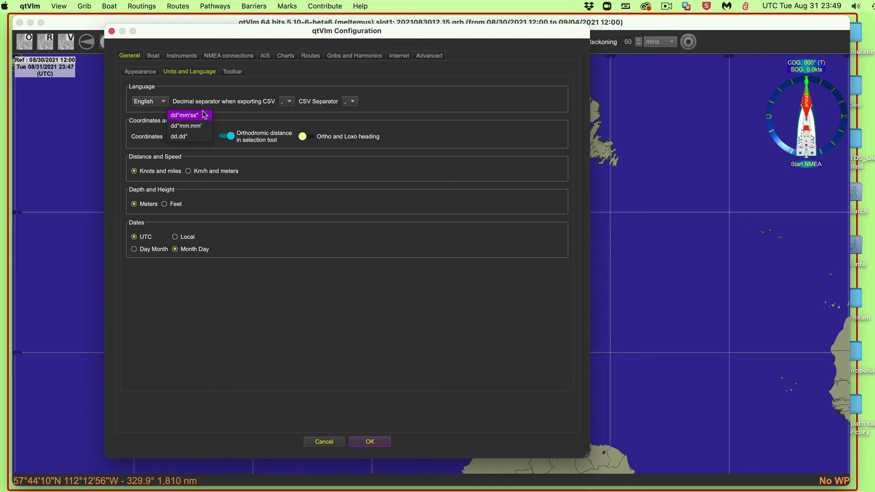
{"action": "left_click", "coordinate": [195, 126]}
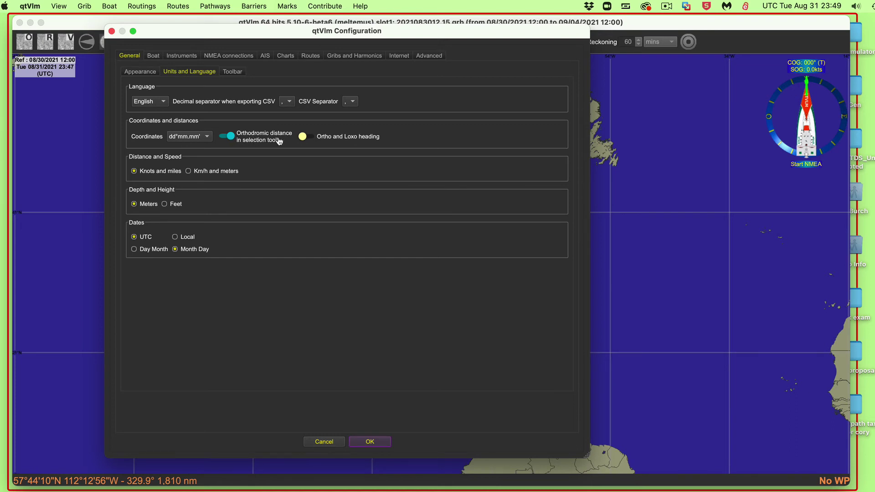
{"action": "left_click", "coordinate": [232, 139]}
Step: Set depth and height units to Feet, then glance at Toolbar icons and return to Units
{"action": "left_click", "coordinate": [164, 206]}
{"action": "left_click", "coordinate": [139, 205]}
{"action": "left_click", "coordinate": [170, 206]}
{"action": "left_click", "coordinate": [135, 205]}
{"action": "left_click", "coordinate": [164, 204]}
{"action": "left_click", "coordinate": [236, 74]}
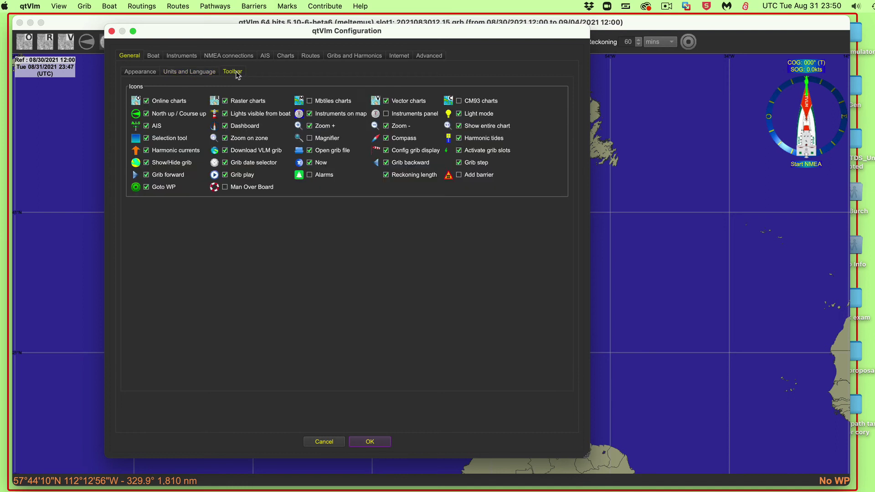
{"action": "left_click", "coordinate": [197, 73]}
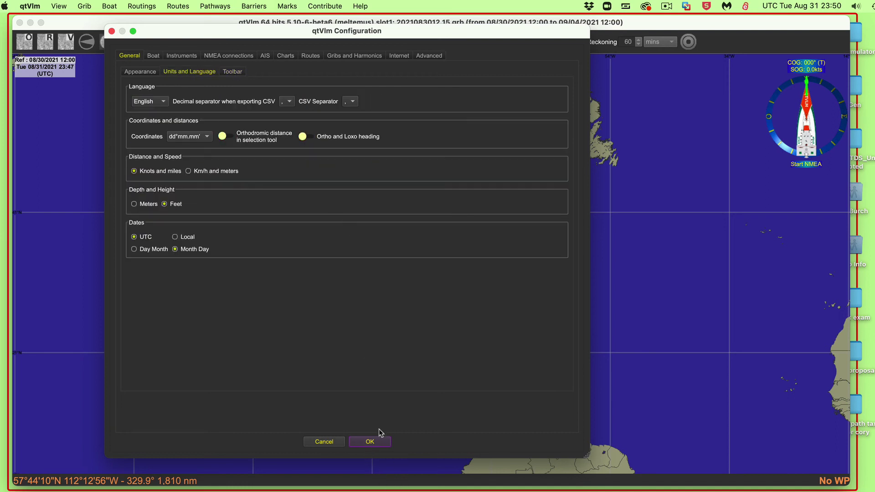
Step: Close Configuration, zoom the chart into Puget Sound, and move the boat into the Strait of Juan de Fuca
{"action": "left_click", "coordinate": [368, 441]}
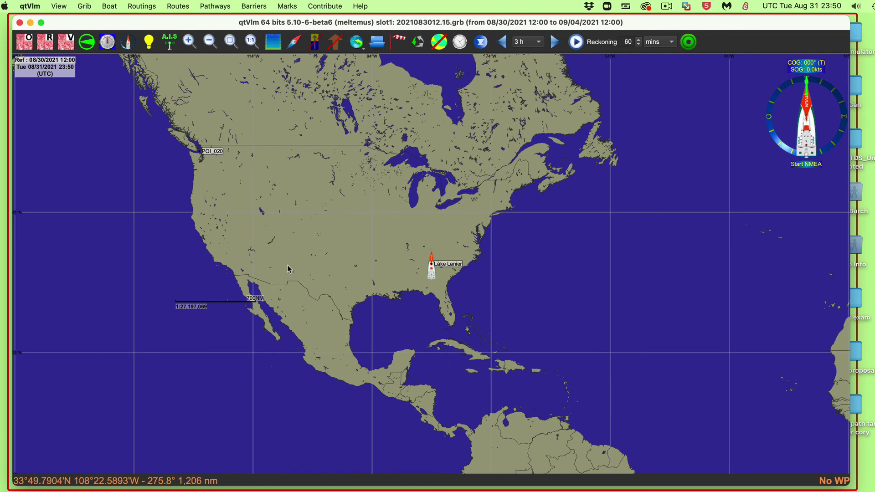
{"action": "left_click_drag", "start_coordinate": [284, 256], "coordinate": [321, 243]}
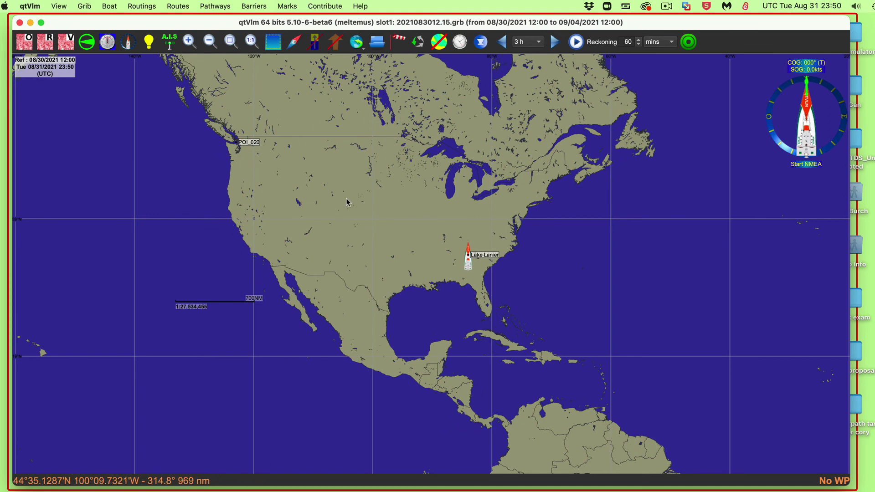
{"action": "left_click_drag", "start_coordinate": [359, 198], "coordinate": [420, 201]}
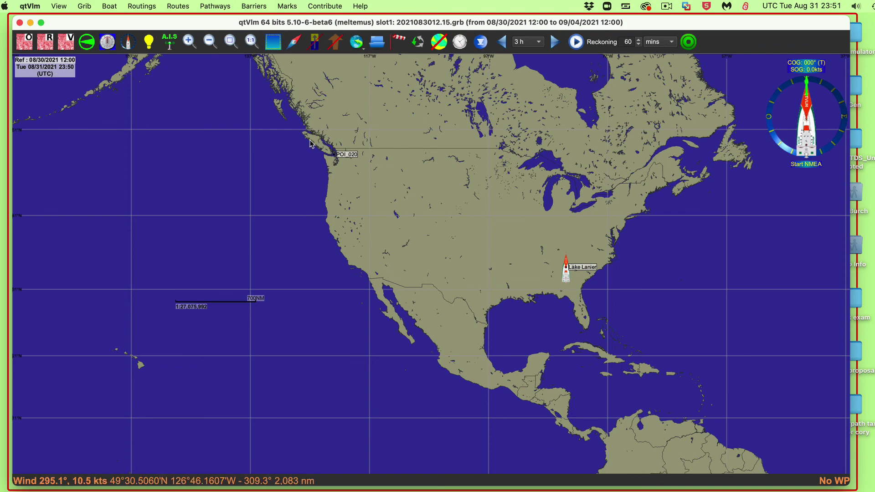
{"action": "scroll", "coordinate": [373, 180], "scroll_direction": "up", "scroll_amount": 5}
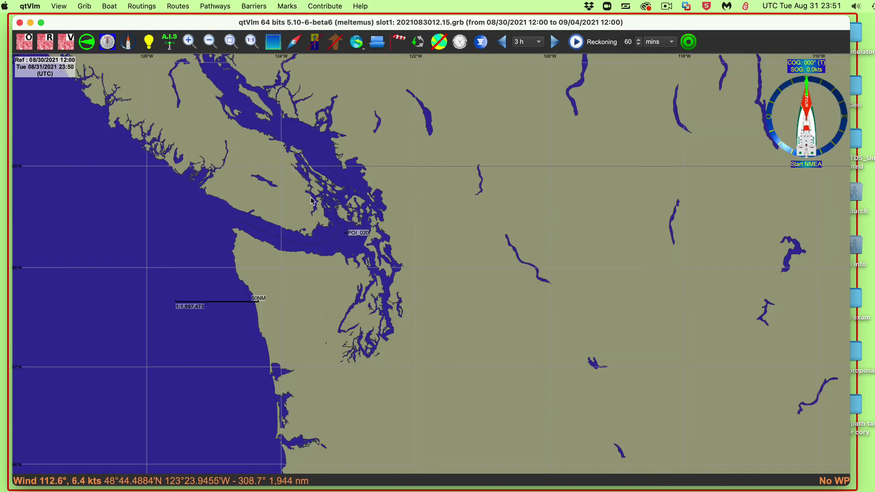
{"action": "left_click_drag", "start_coordinate": [297, 196], "coordinate": [373, 285]}
{"action": "scroll", "coordinate": [373, 285], "scroll_direction": "up", "scroll_amount": 2}
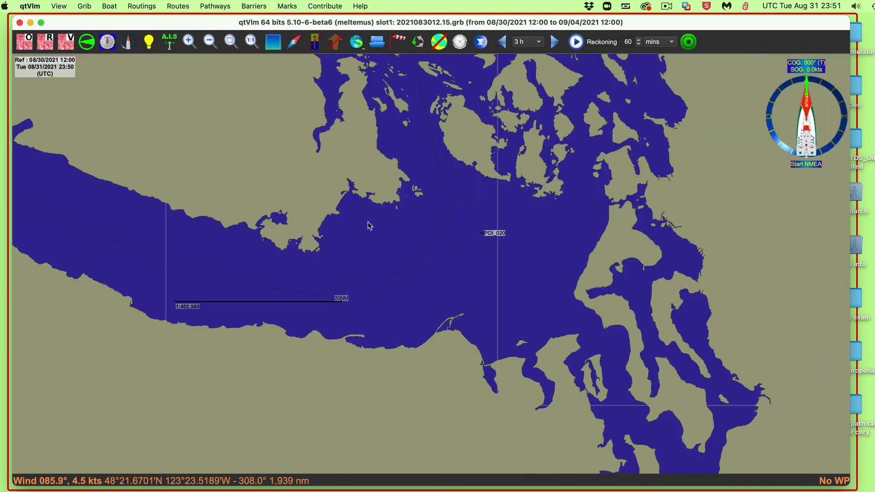
{"action": "right_click", "coordinate": [380, 264]}
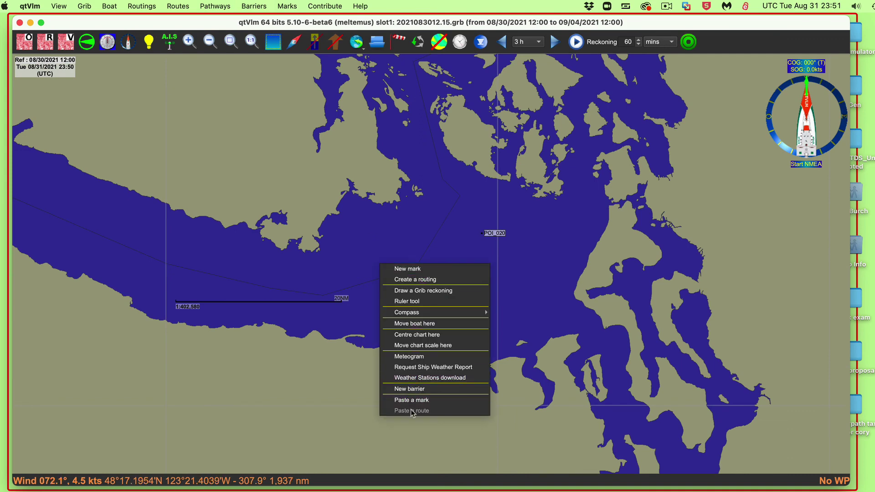
{"action": "left_click", "coordinate": [405, 324]}
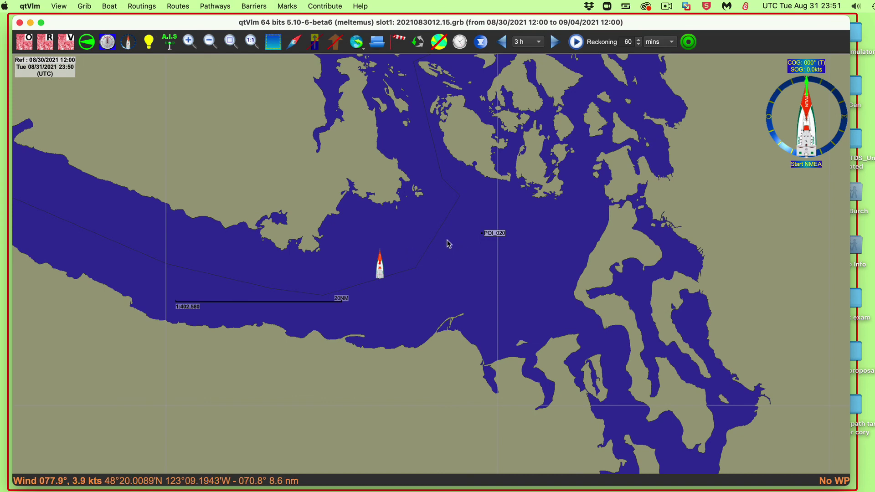
Step: Select a zone around the boat, load VLM partial grib 2021083118.15.grb, and show wind arrows
{"action": "left_click", "coordinate": [273, 41]}
{"action": "mouse_move", "coordinate": [292, 152]}
{"action": "left_mouse_down"}
{"action": "mouse_move", "coordinate": [325, 284]}
{"action": "mouse_move", "coordinate": [644, 424]}
{"action": "left_mouse_up"}
{"action": "right_click", "coordinate": [415, 224]}
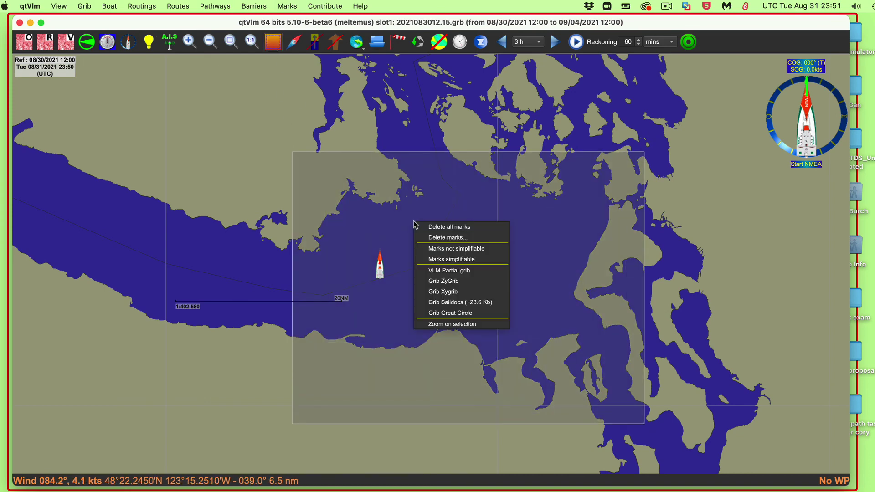
{"action": "left_click", "coordinate": [471, 271]}
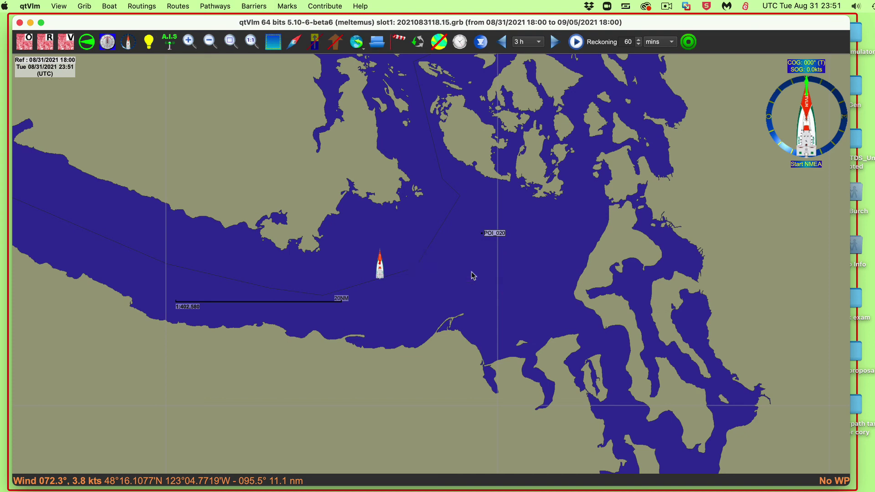
{"action": "left_click", "coordinate": [440, 43]}
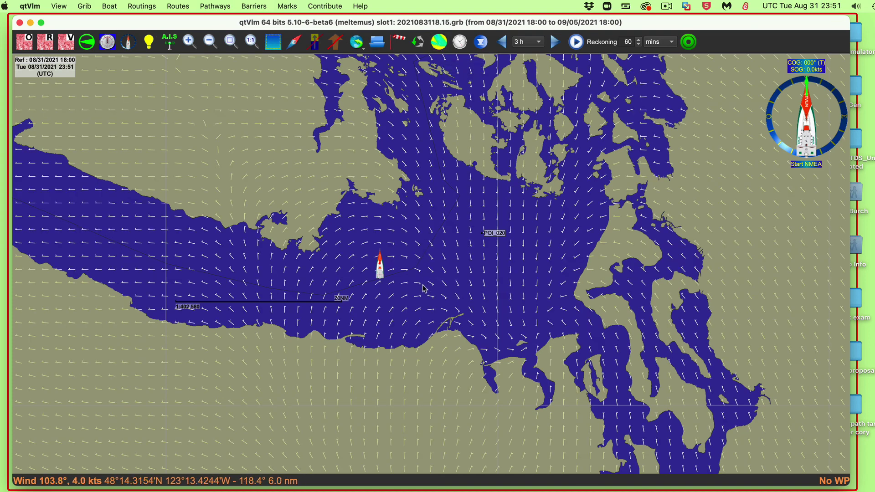